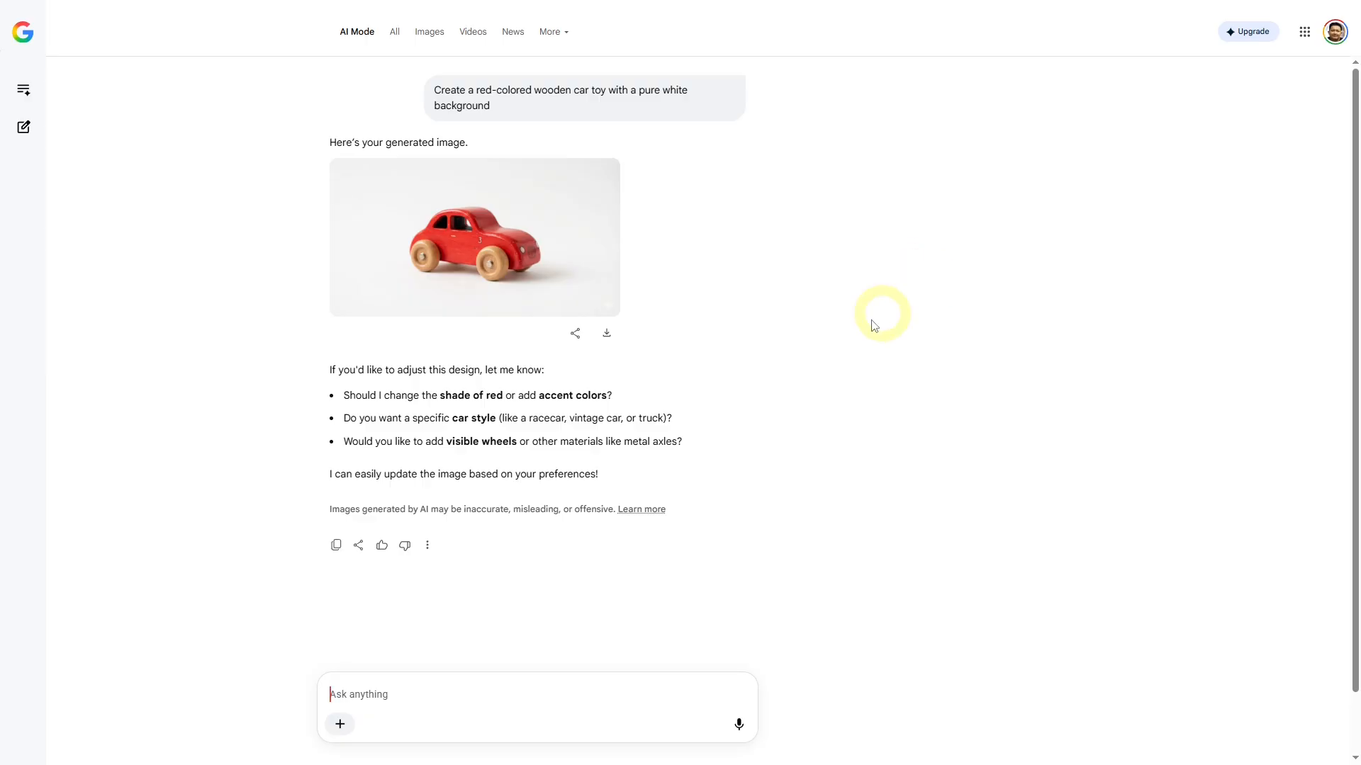
- Inspect the generated toy car image at full size, and send the follow-up prompt "Make the background pure white"
{"action": "left_click", "coordinate": [489, 265]}
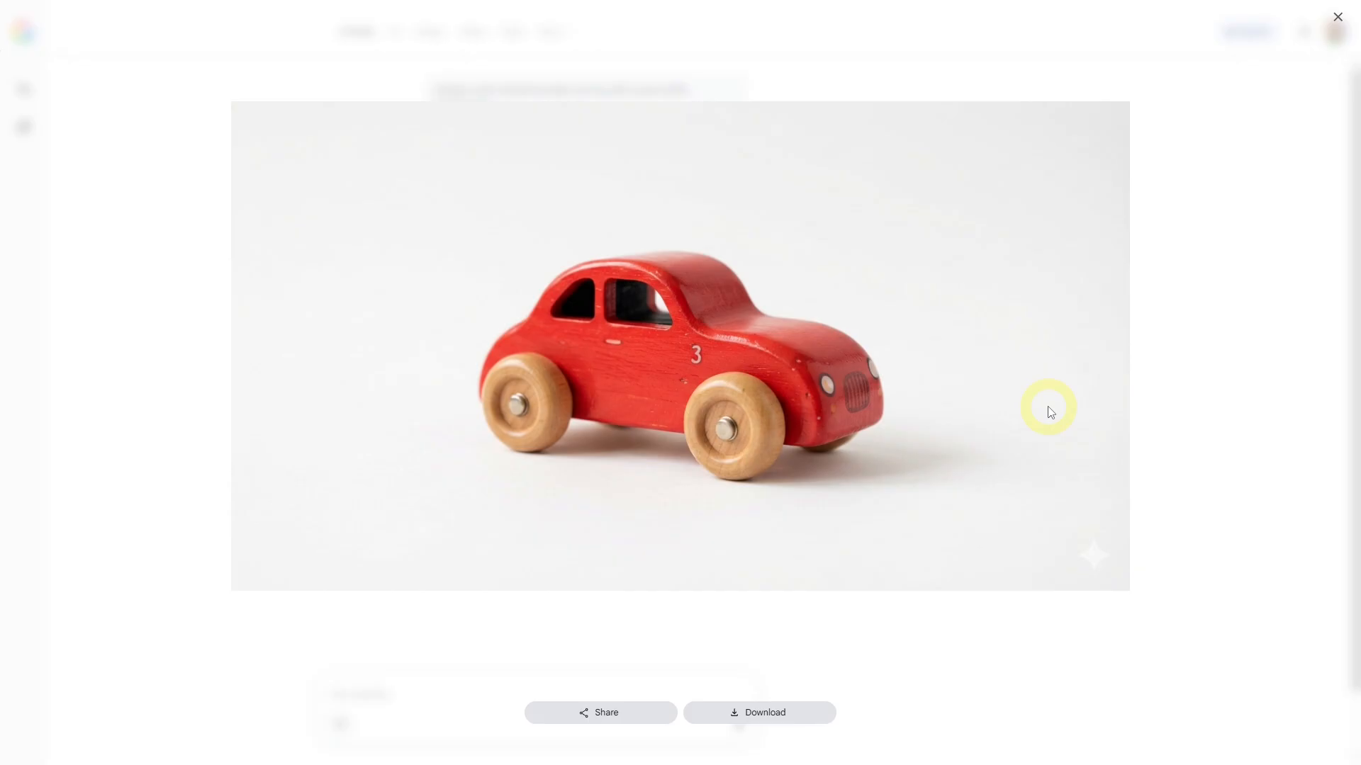
{"action": "left_click", "coordinate": [1337, 17]}
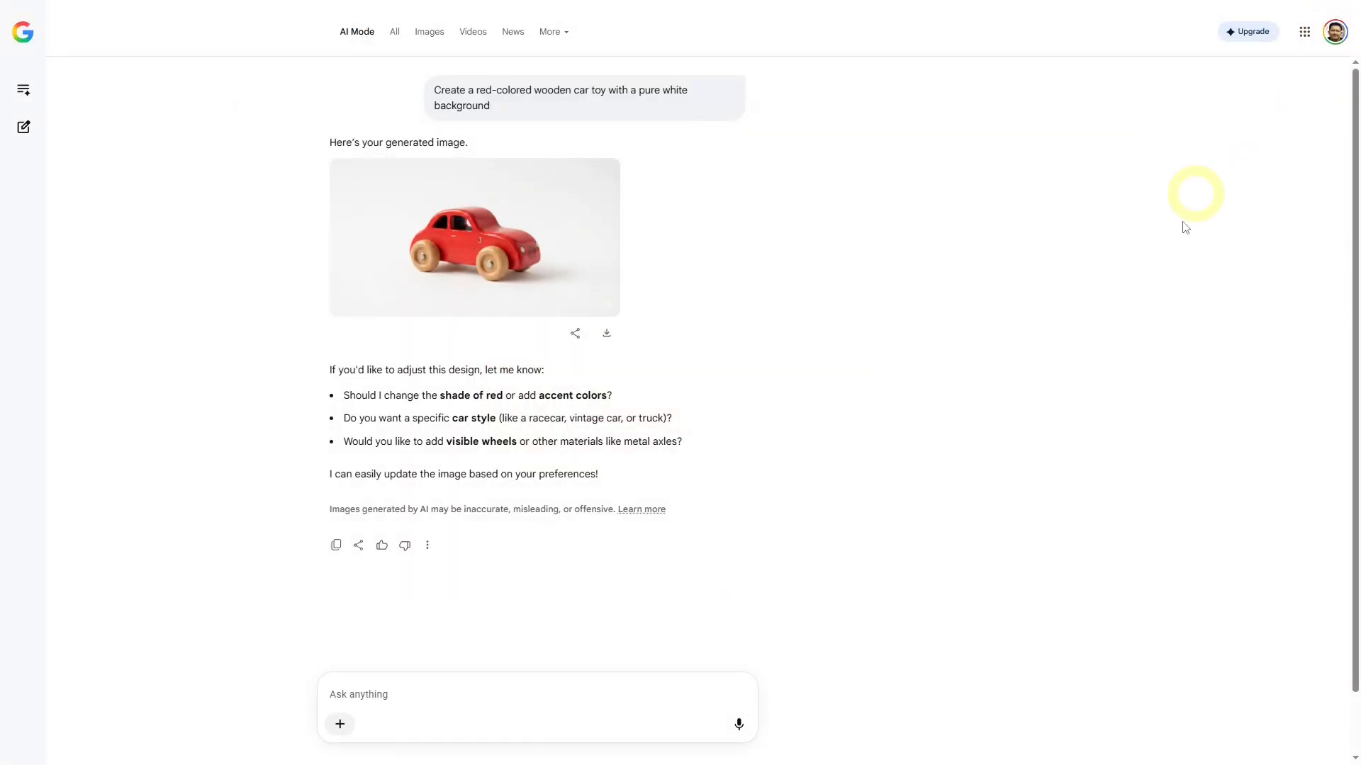
{"action": "left_click", "coordinate": [535, 696]}
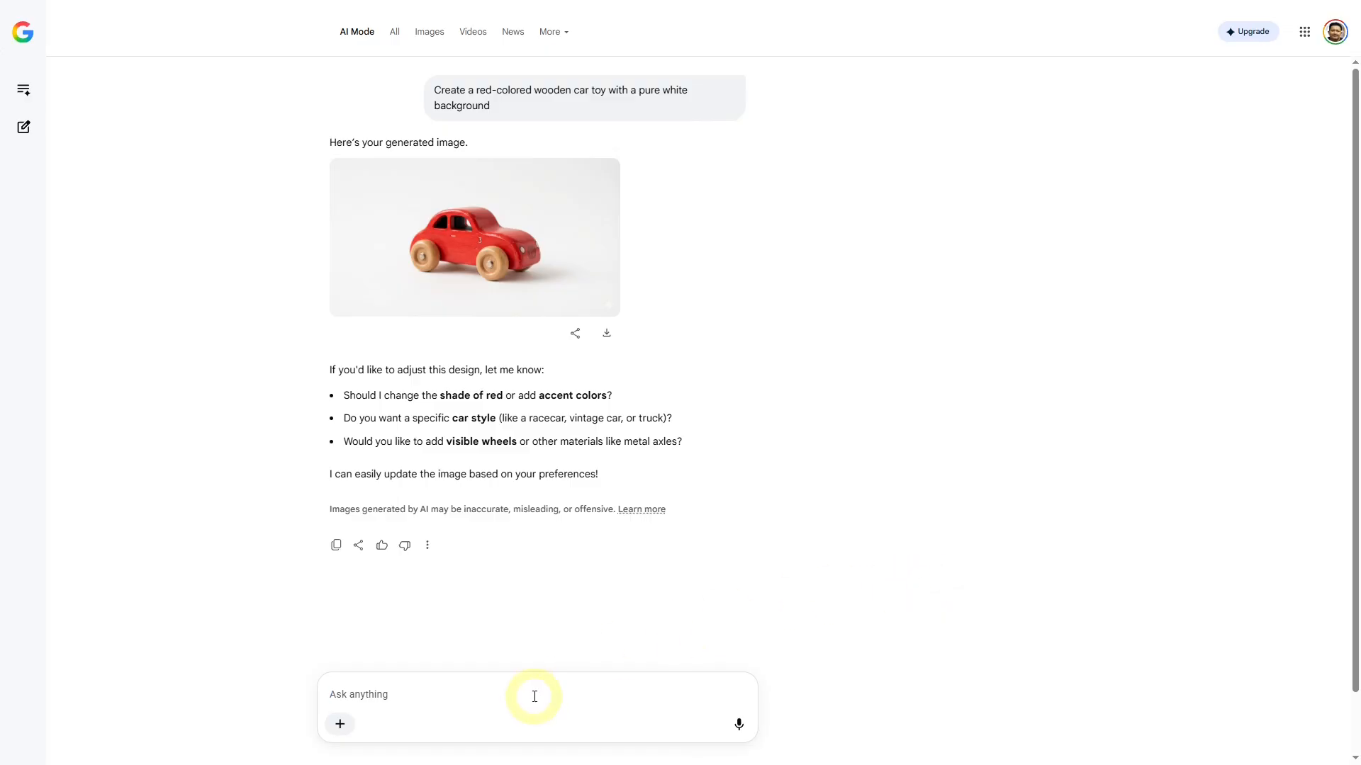
{"action": "type", "text": "Make the "}
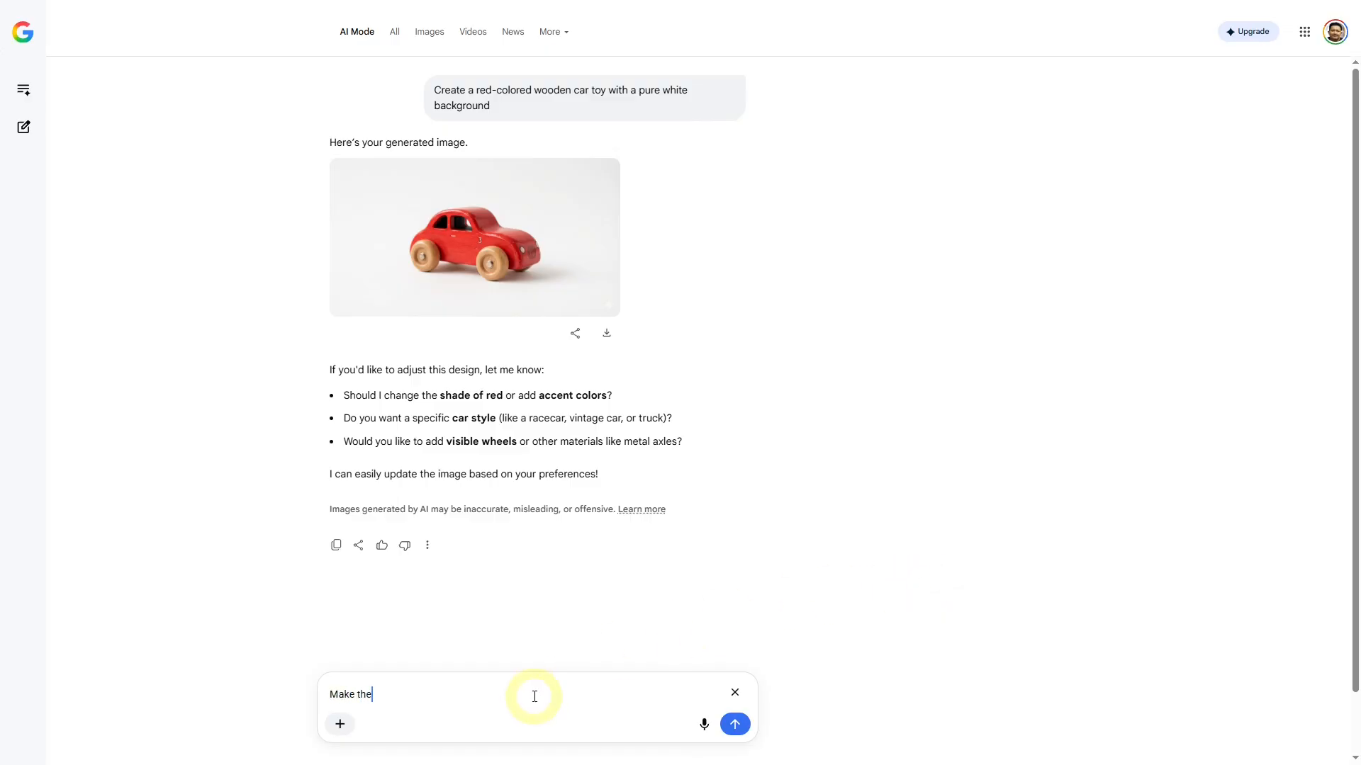
{"action": "type", "text": "background pure white"}
{"action": "left_click", "coordinate": [735, 724]}
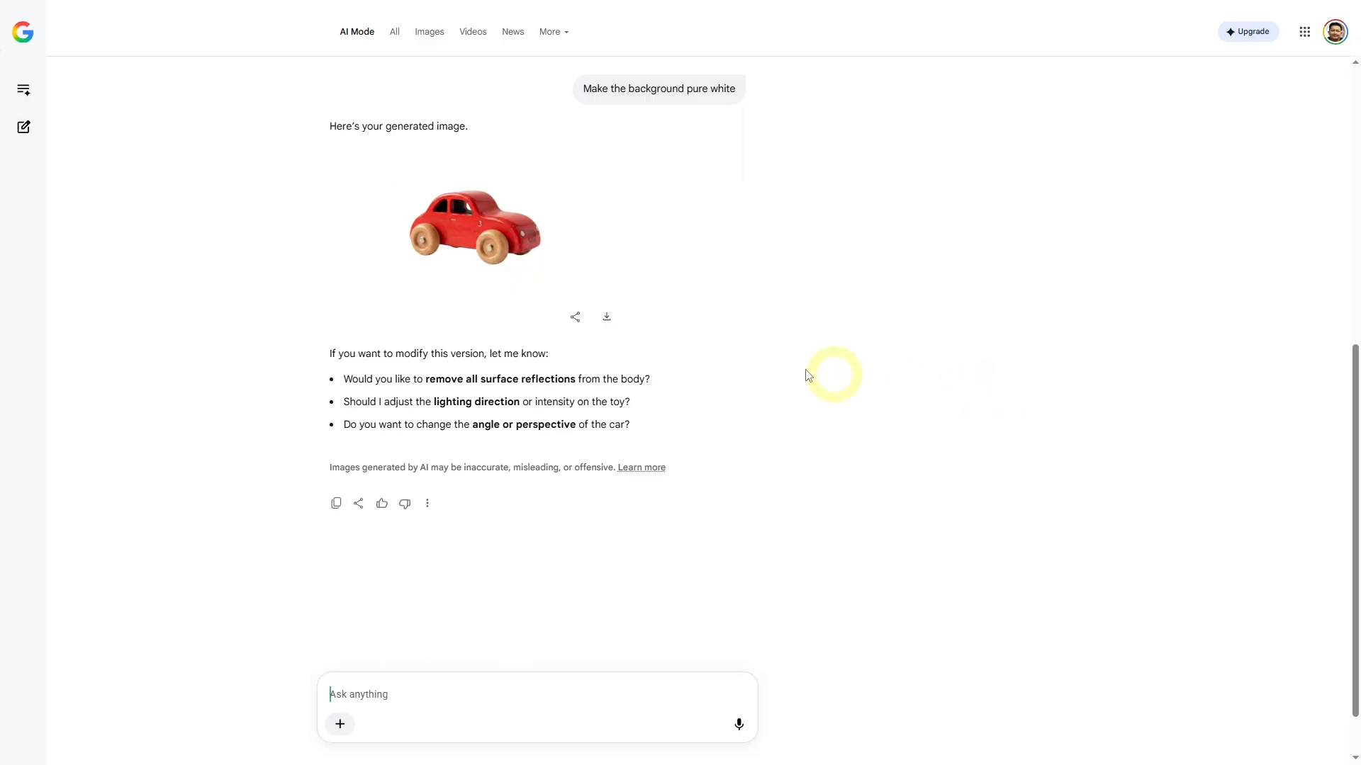
- Enlarge the regenerated car image with the pure white background and download it
{"action": "left_click", "coordinate": [464, 257]}
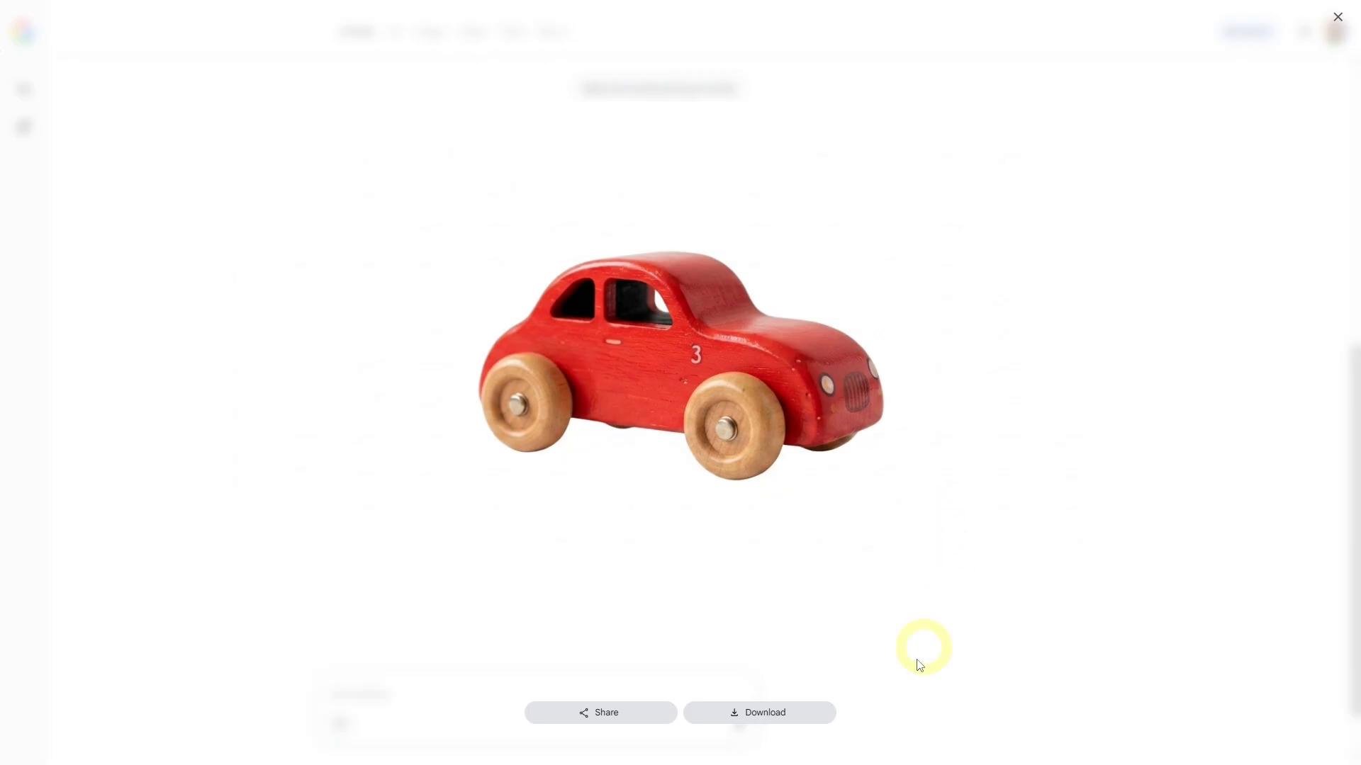
{"action": "left_click", "coordinate": [756, 720]}
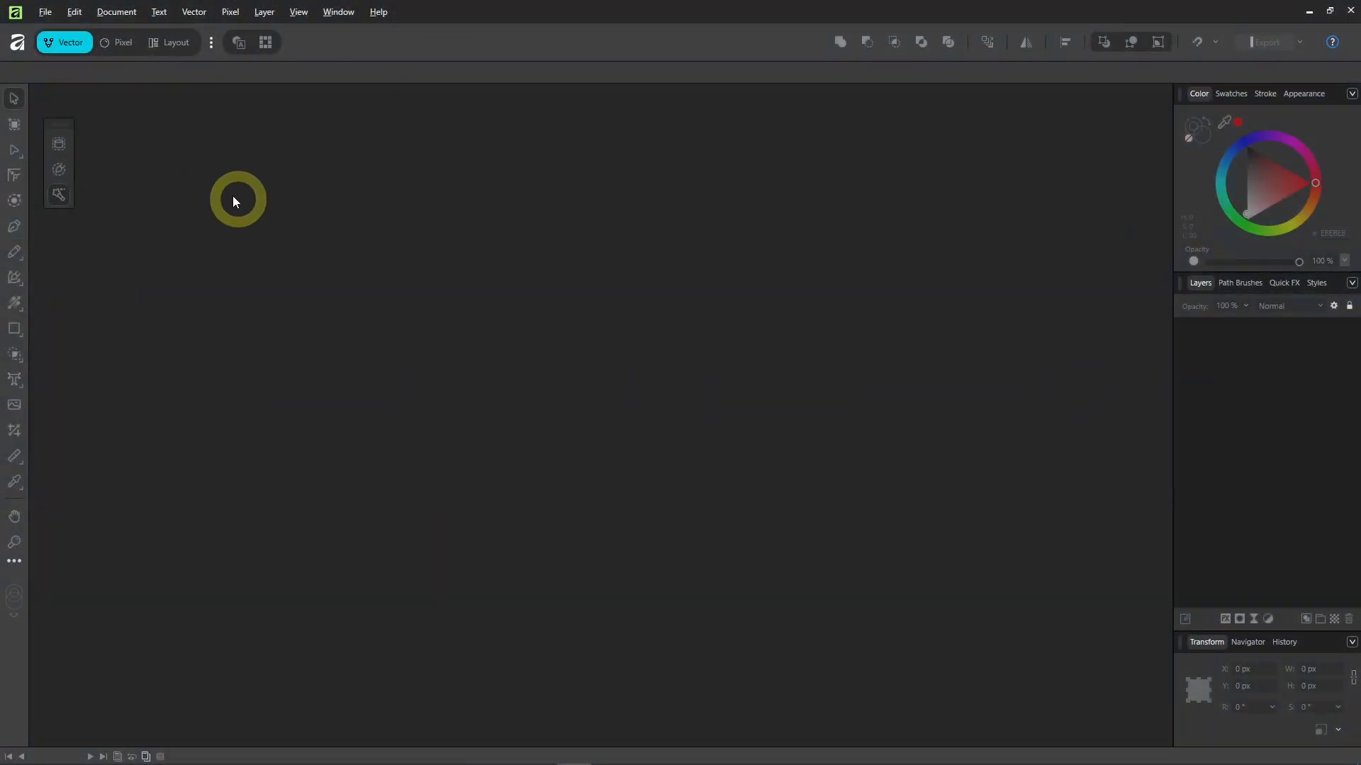
- Switch to Affinity, open image_fcae2a1.png and change to the Pixel studio
{"action": "left_click", "coordinate": [45, 13]}
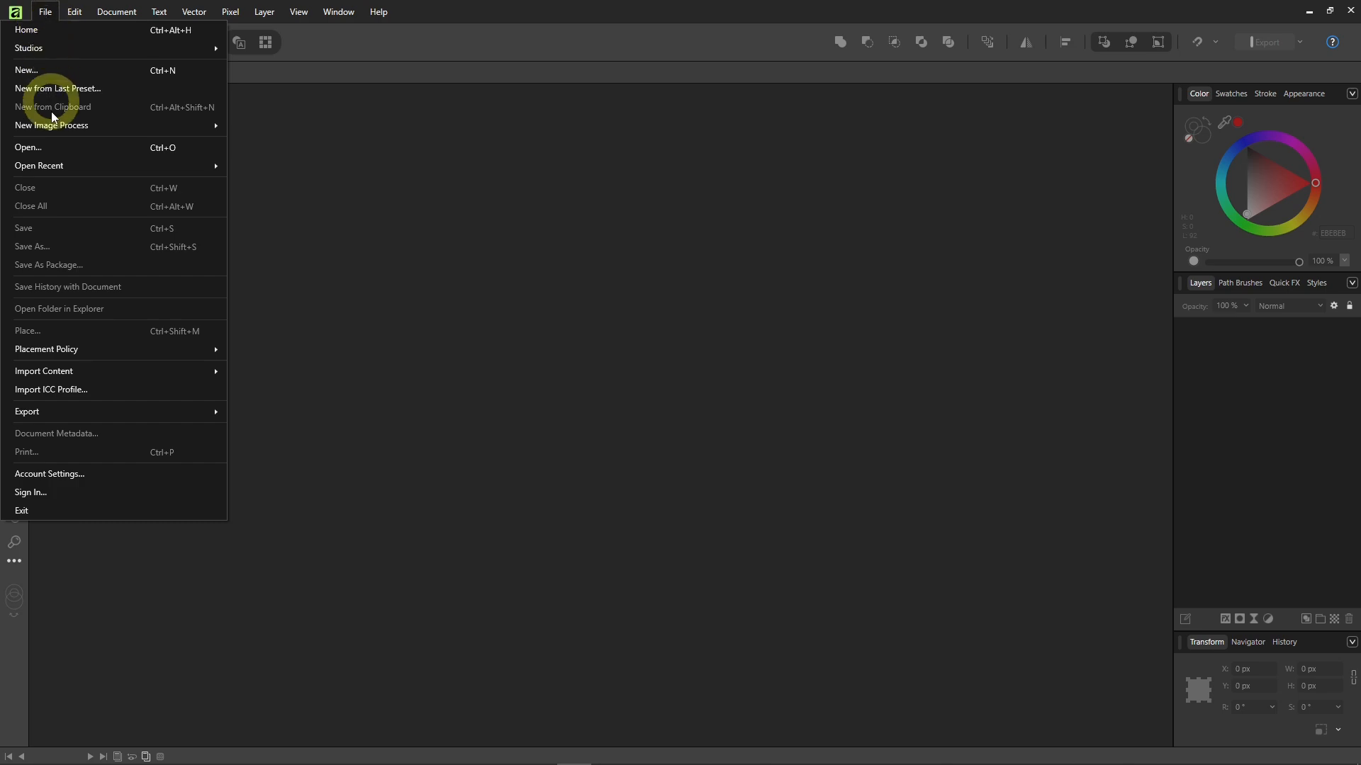
{"action": "left_click", "coordinate": [54, 148]}
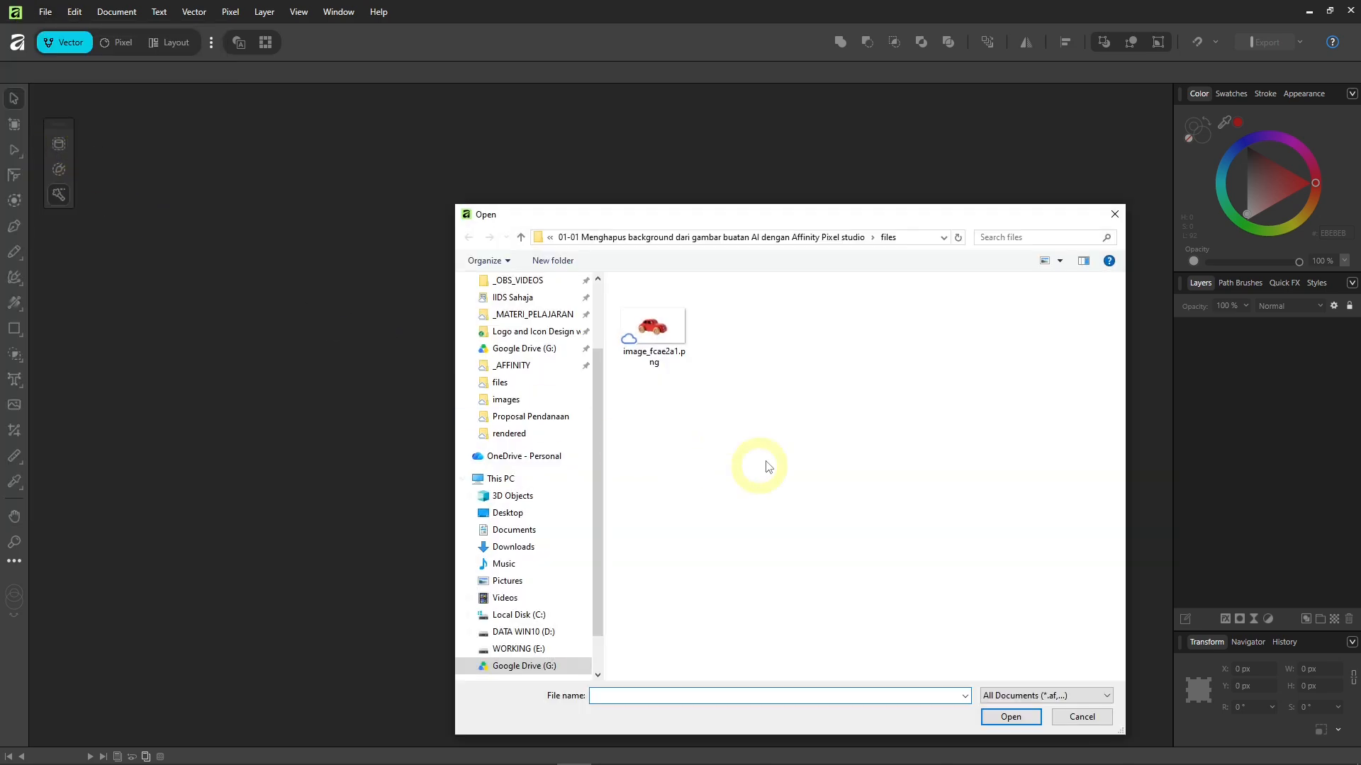
{"action": "double_click", "coordinate": [652, 328]}
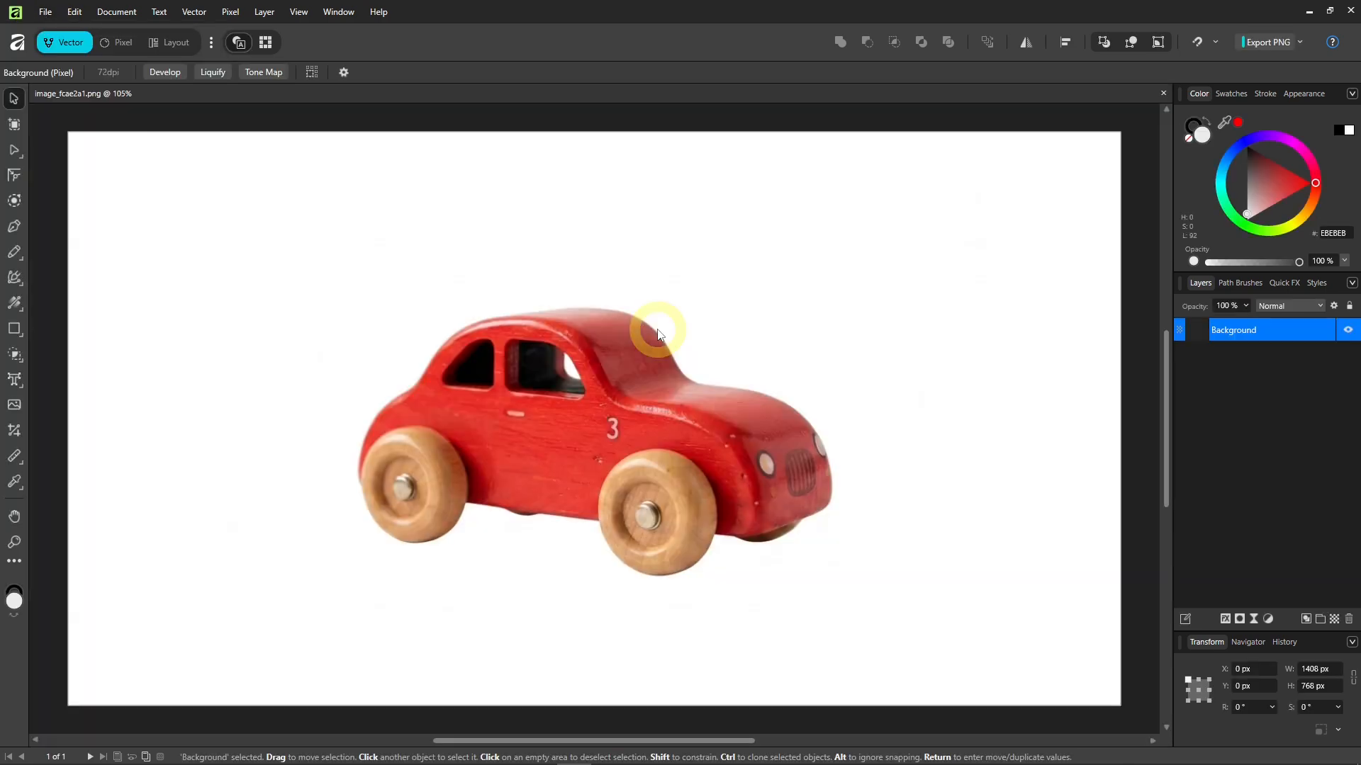
{"action": "left_click", "coordinate": [657, 333]}
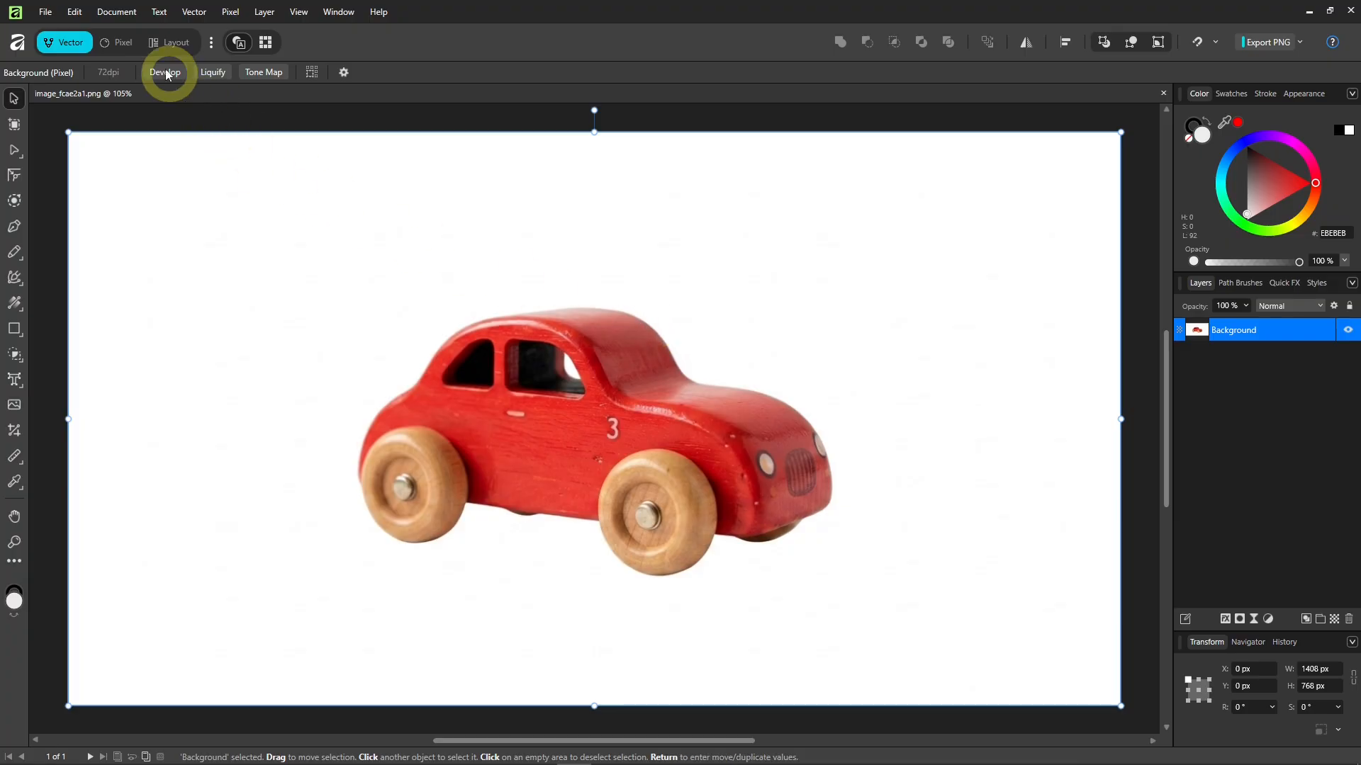
{"action": "left_click", "coordinate": [123, 43]}
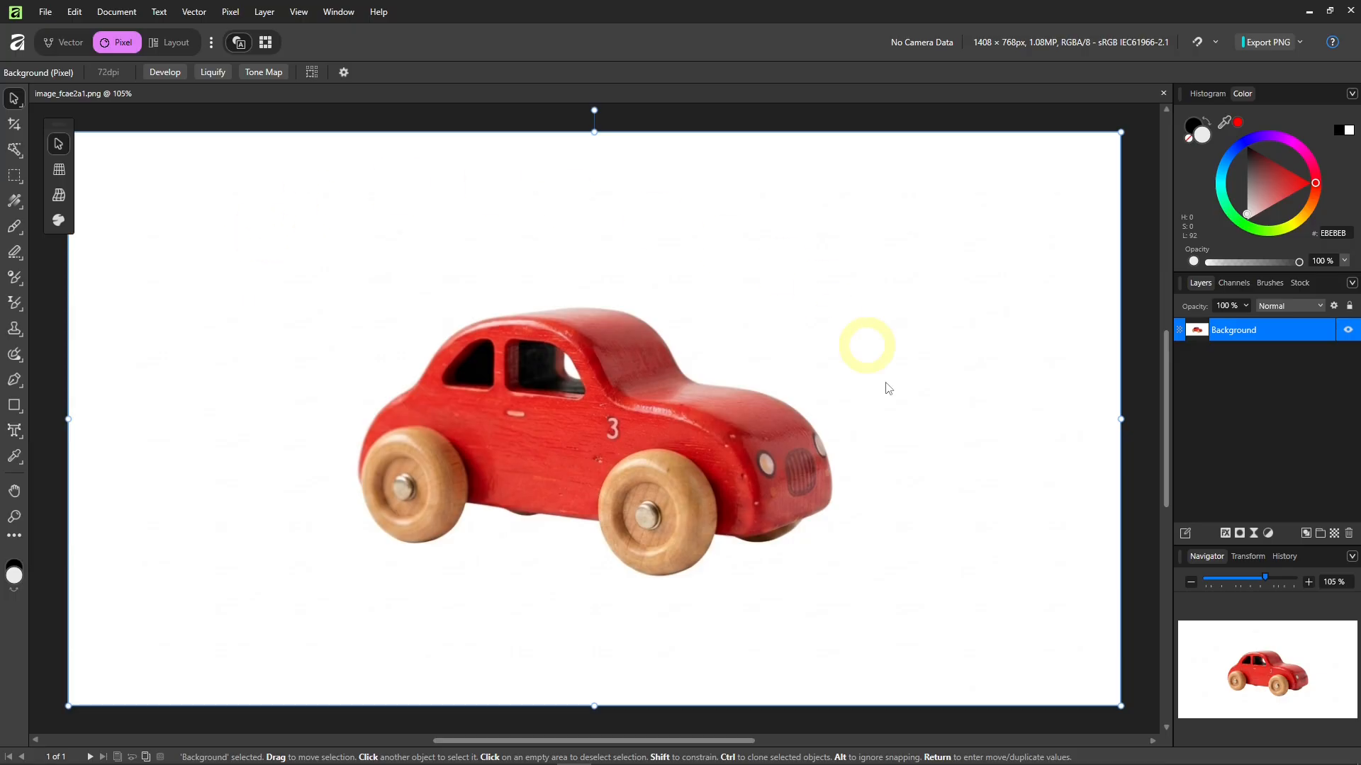
- Delete the white background around the car using the Flood Select Tool with tolerance set to 10%, and clear the pixel selection
{"action": "left_click", "coordinate": [15, 150]}
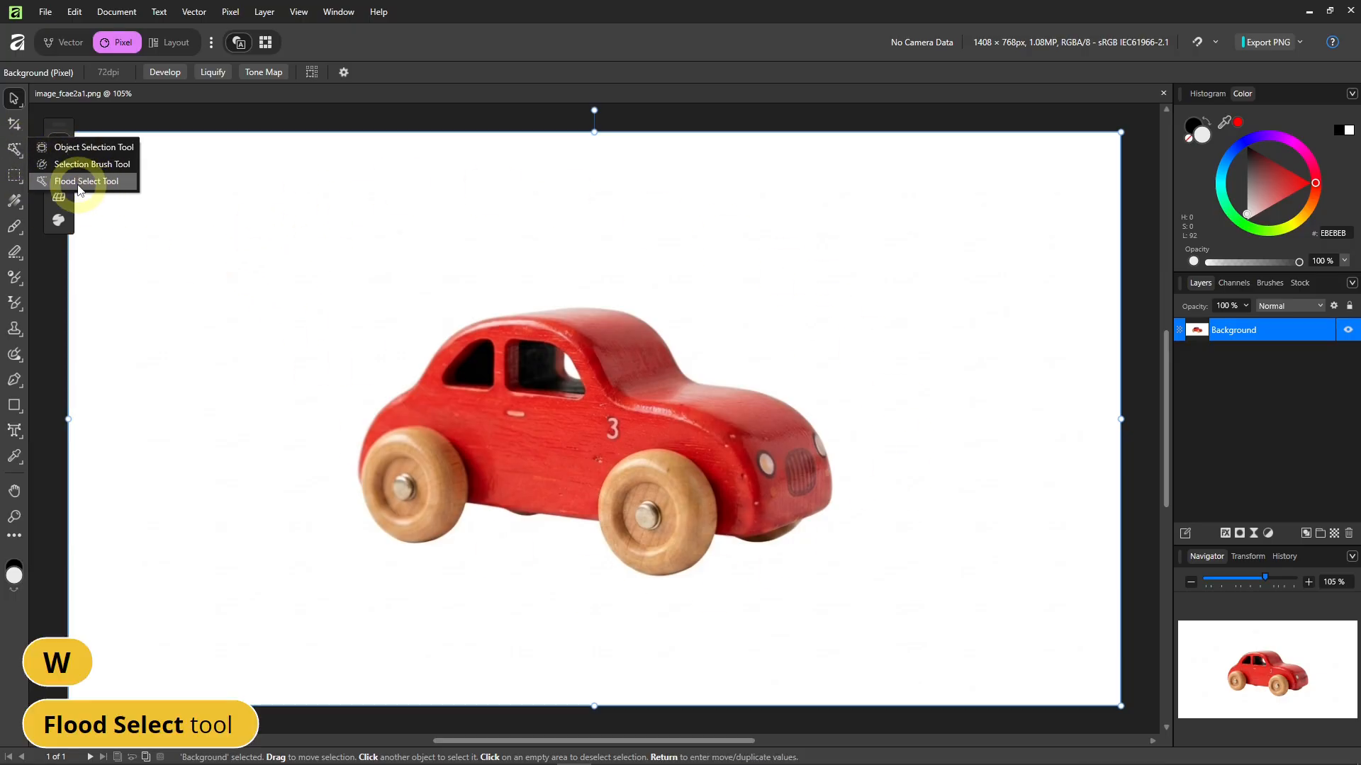
{"action": "left_click", "coordinate": [86, 181]}
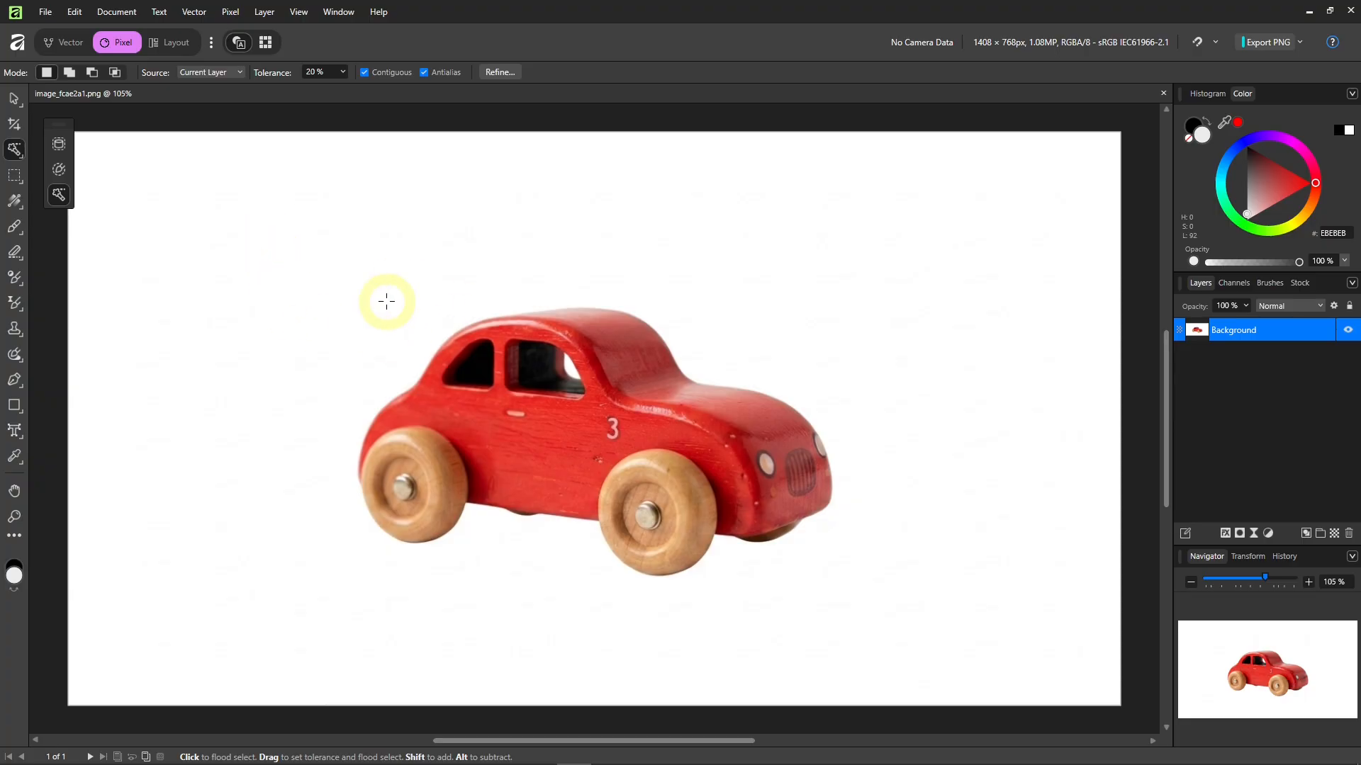
{"action": "left_click", "coordinate": [386, 302]}
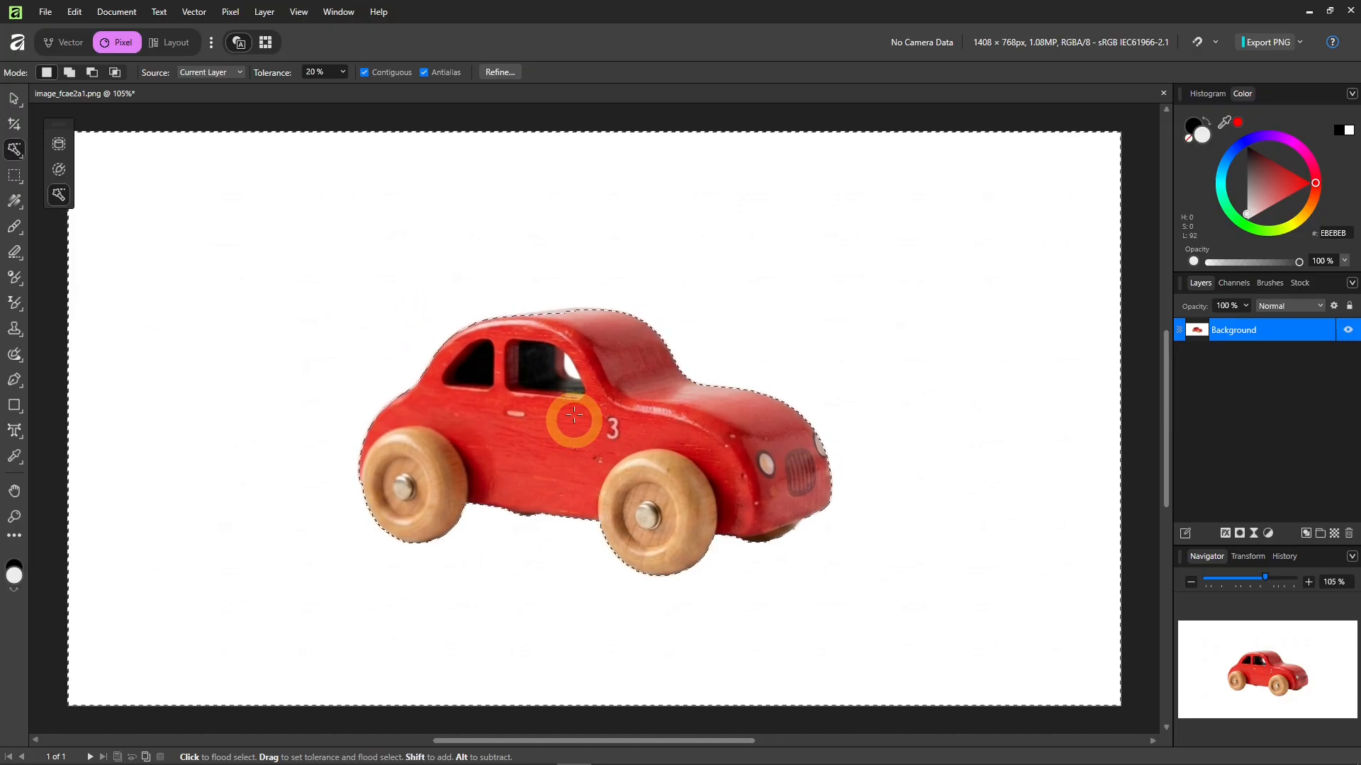
{"action": "scroll", "coordinate": [542, 333], "scroll_direction": "up", "scroll_amount": 3}
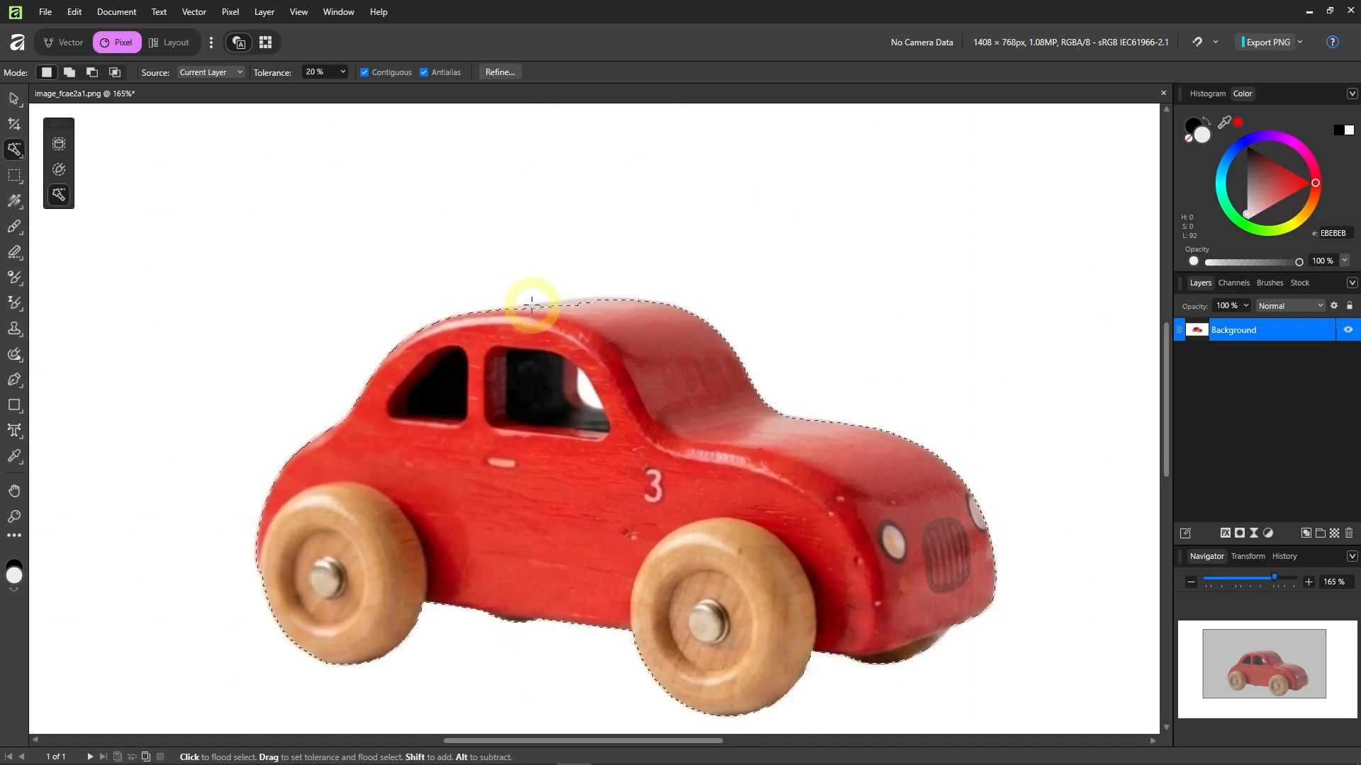
{"action": "scroll", "coordinate": [532, 301], "scroll_direction": "up", "scroll_amount": 3}
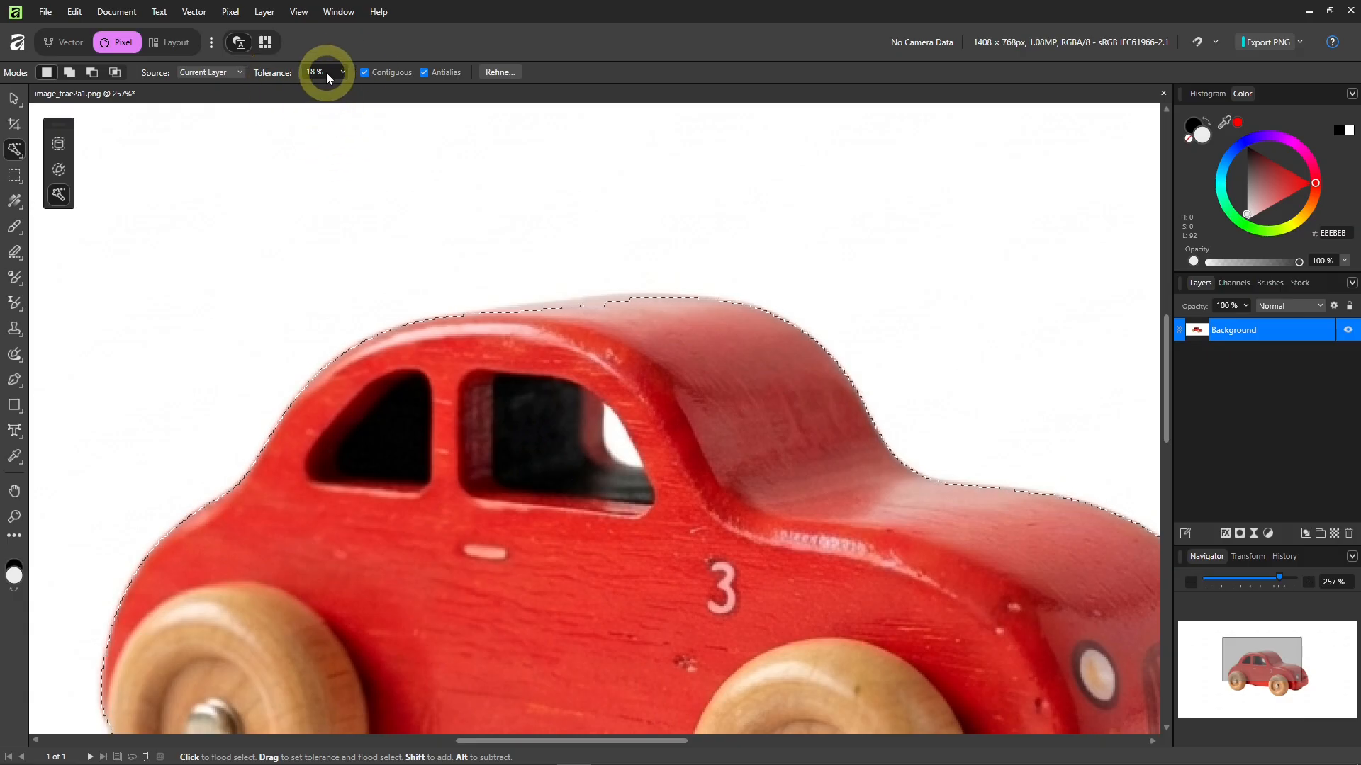
{"action": "scroll", "coordinate": [325, 72], "scroll_direction": "down", "scroll_amount": 3}
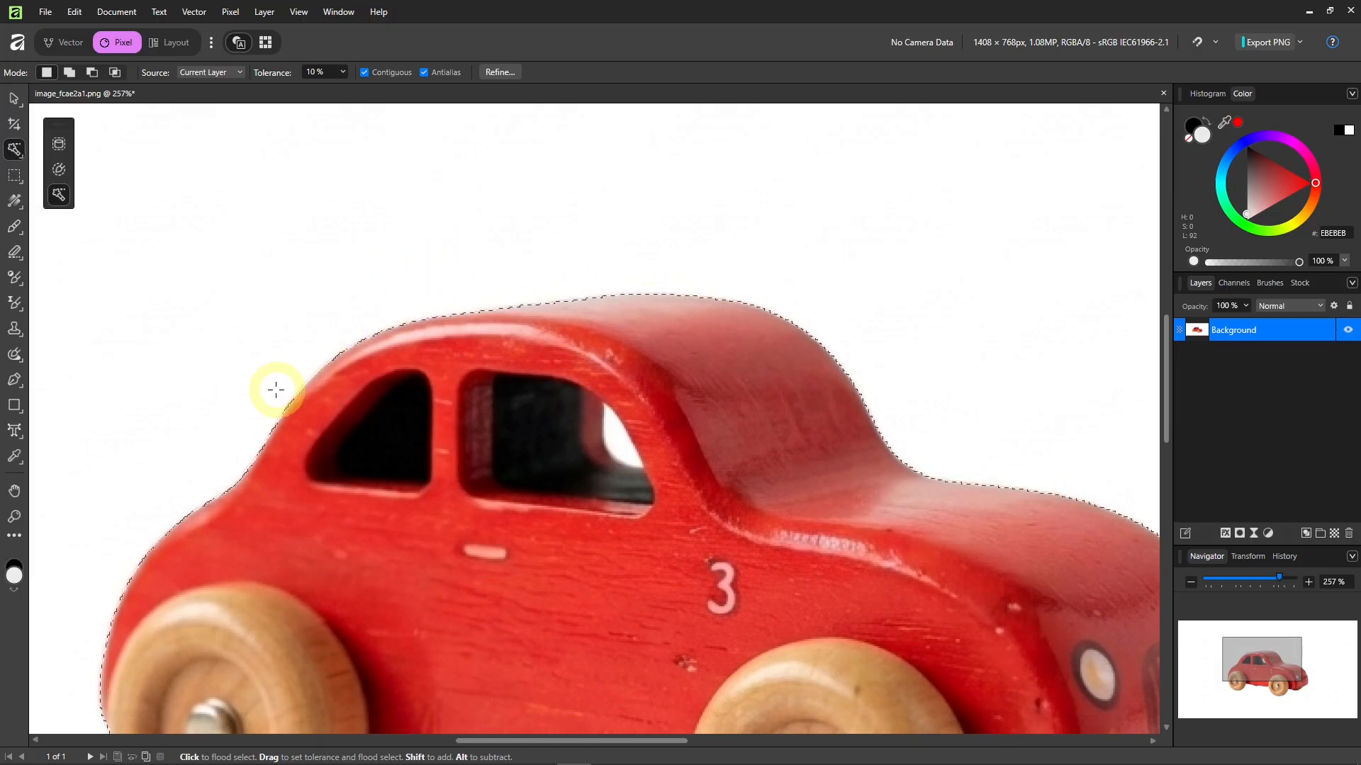
{"action": "scroll", "coordinate": [547, 393], "scroll_direction": "down", "scroll_amount": 2}
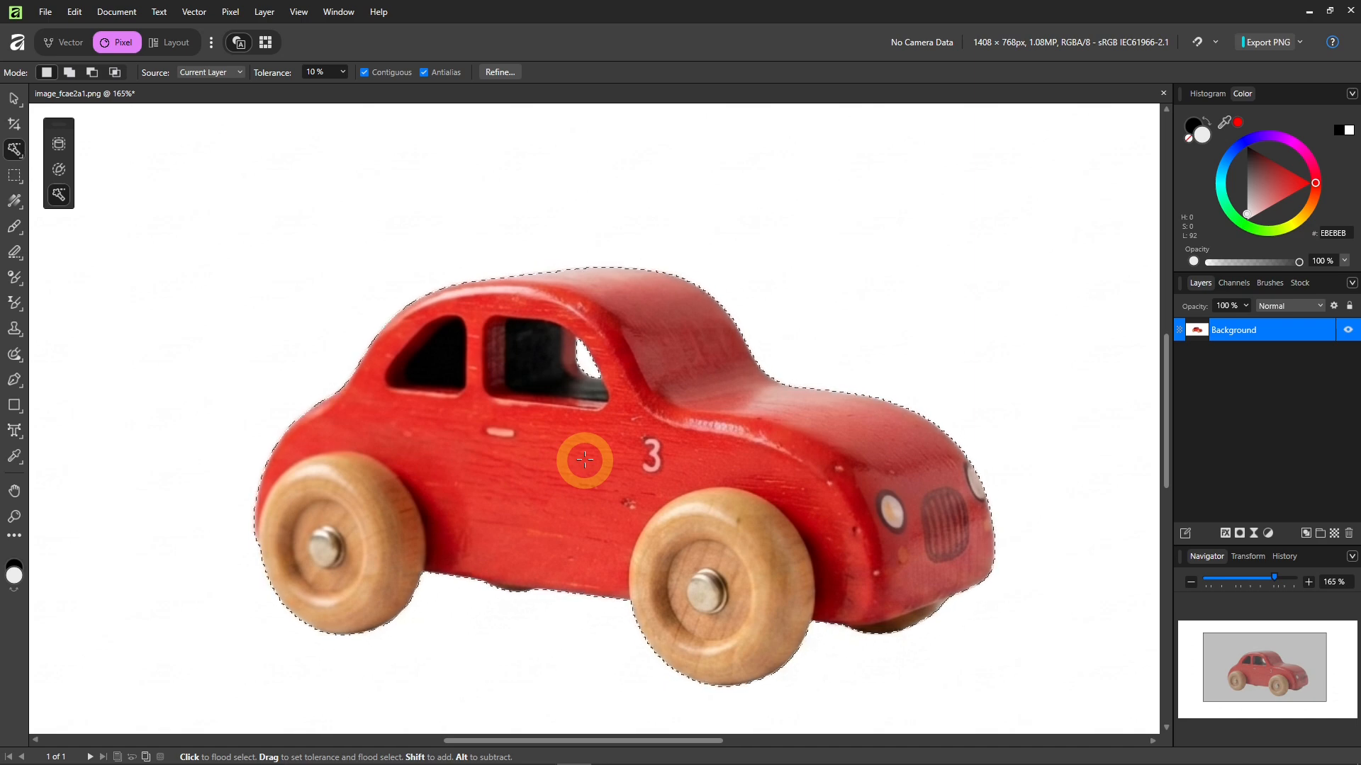
{"action": "key", "text": "Delete"}
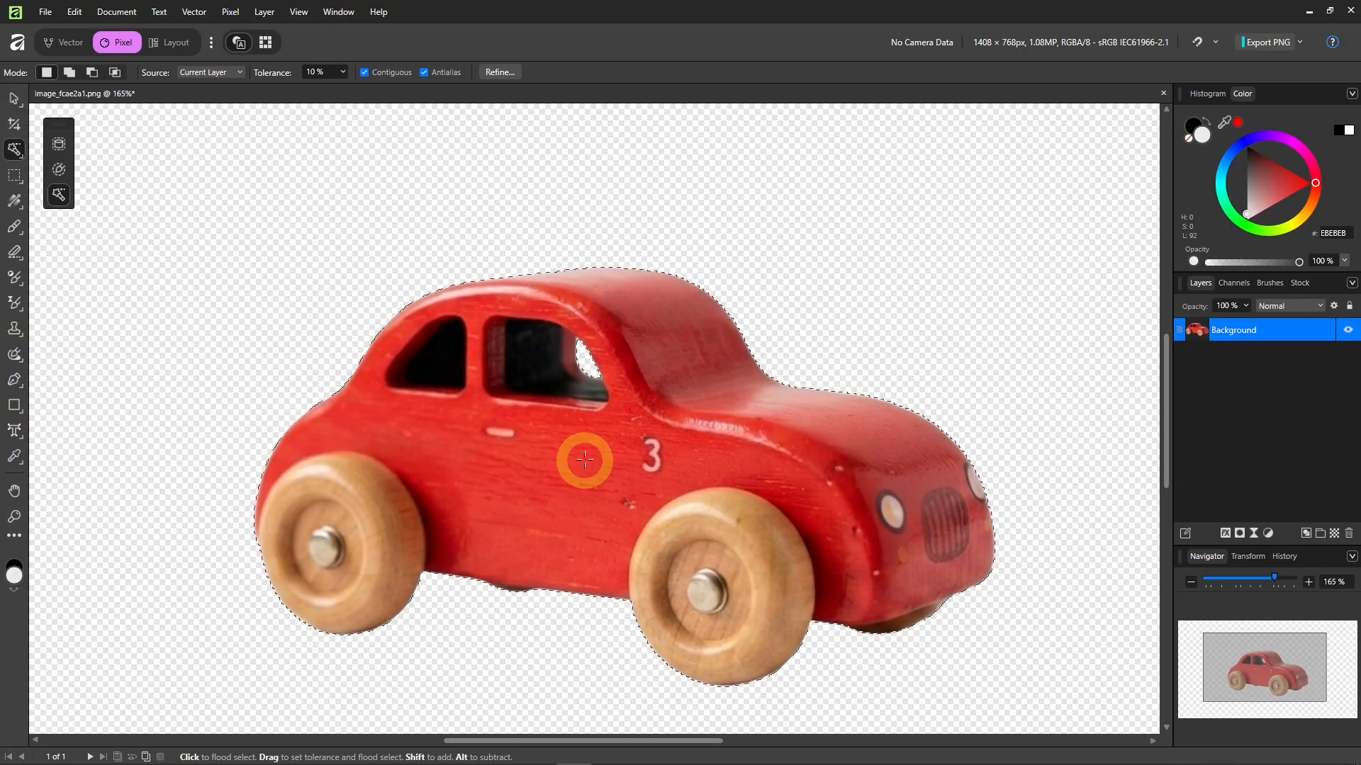
{"action": "key", "text": "ctrl+d"}
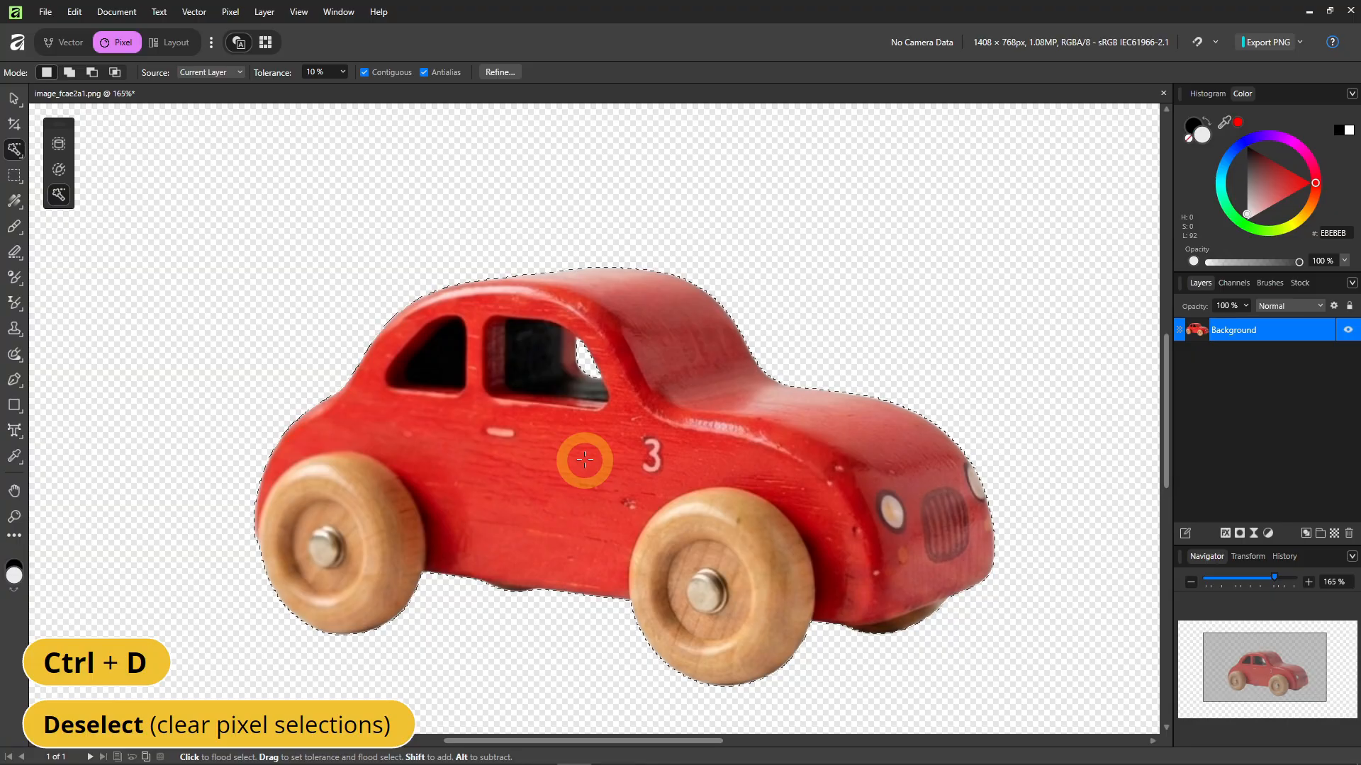
{"action": "scroll", "coordinate": [589, 494], "scroll_direction": "down", "scroll_amount": 5}
{"action": "scroll", "coordinate": [581, 523], "scroll_direction": "up", "scroll_amount": 3}
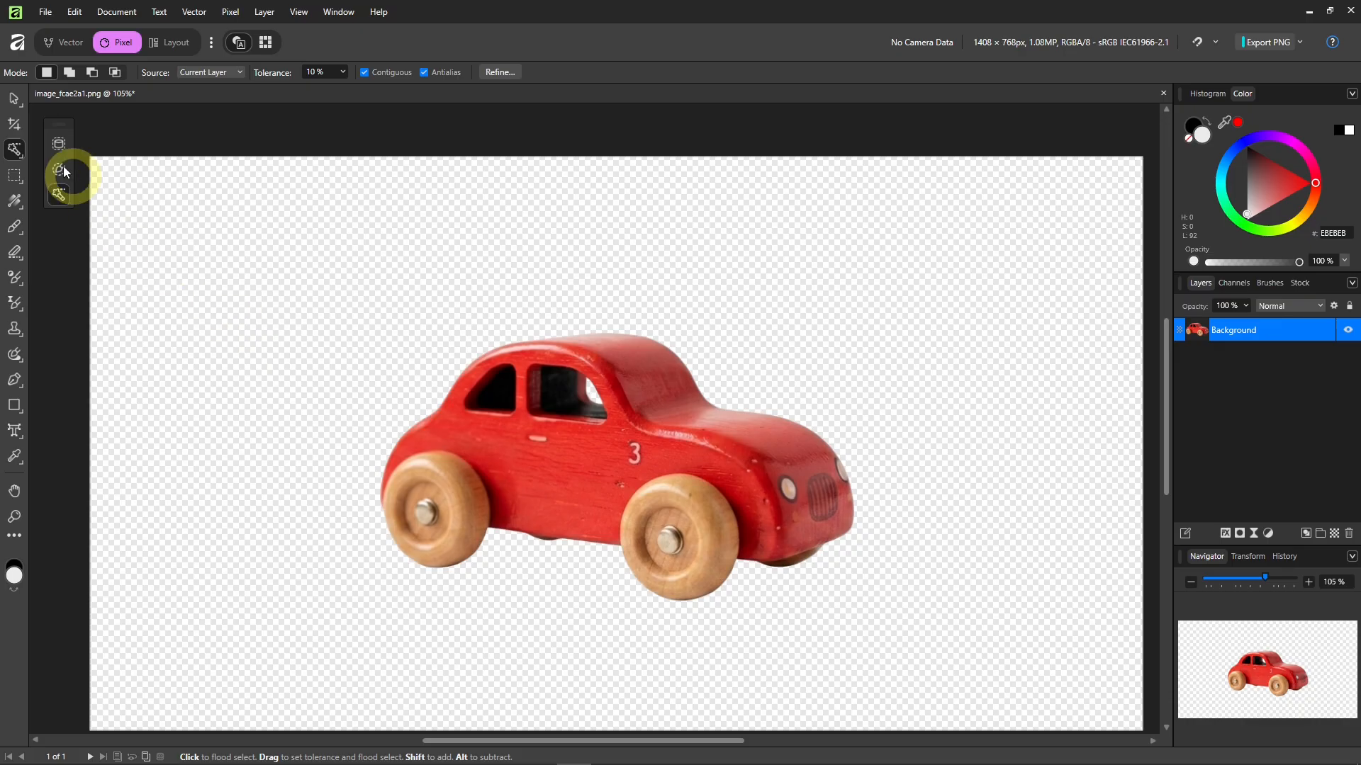
- Clip the canvas to the bounds of the car
{"action": "left_click", "coordinate": [15, 126]}
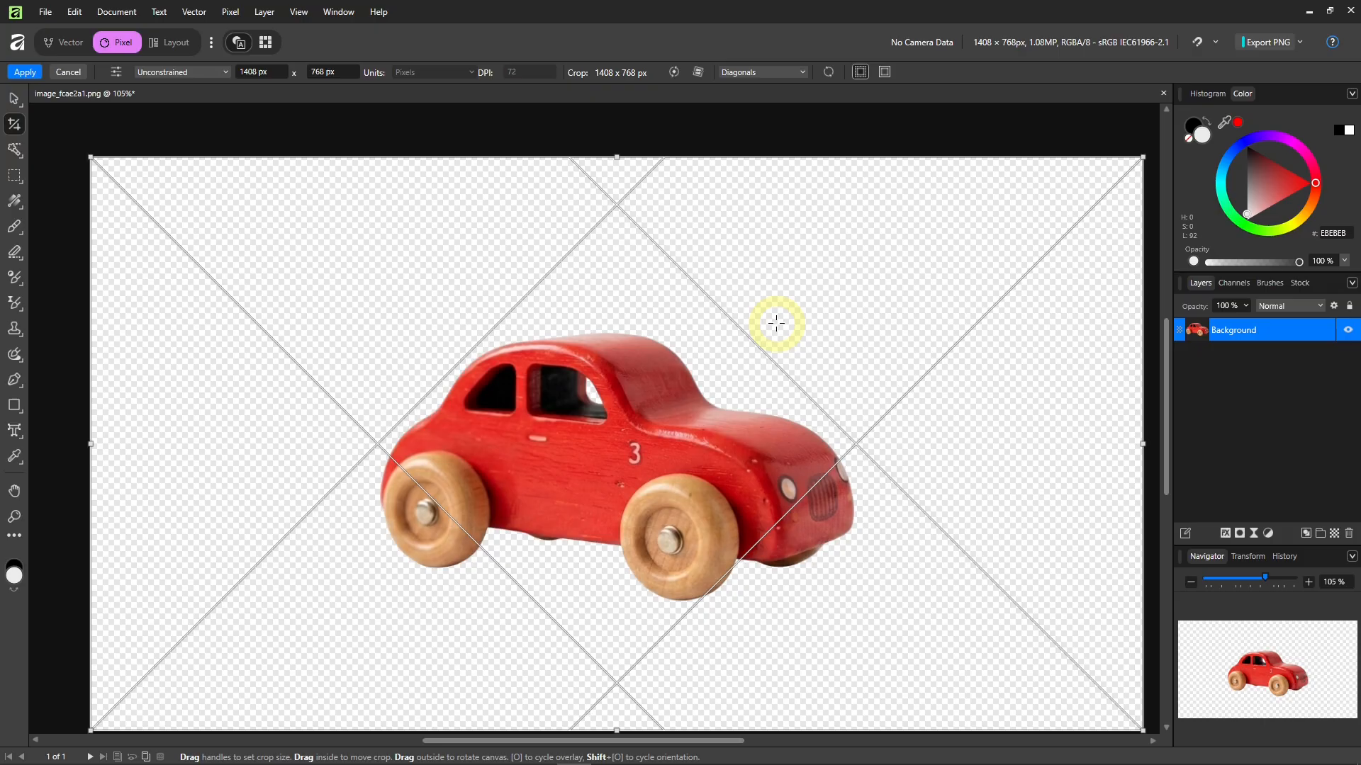
{"action": "left_click", "coordinate": [15, 99]}
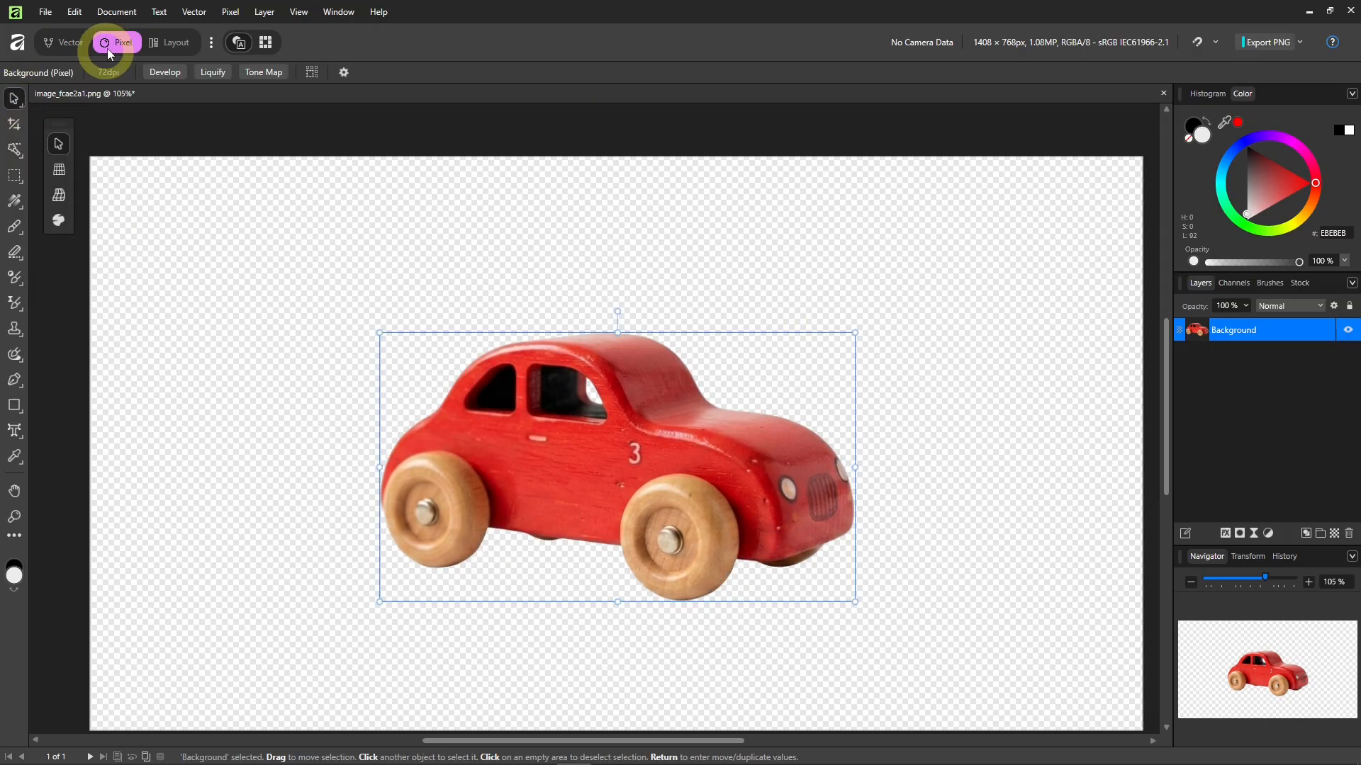
{"action": "left_click", "coordinate": [117, 12]}
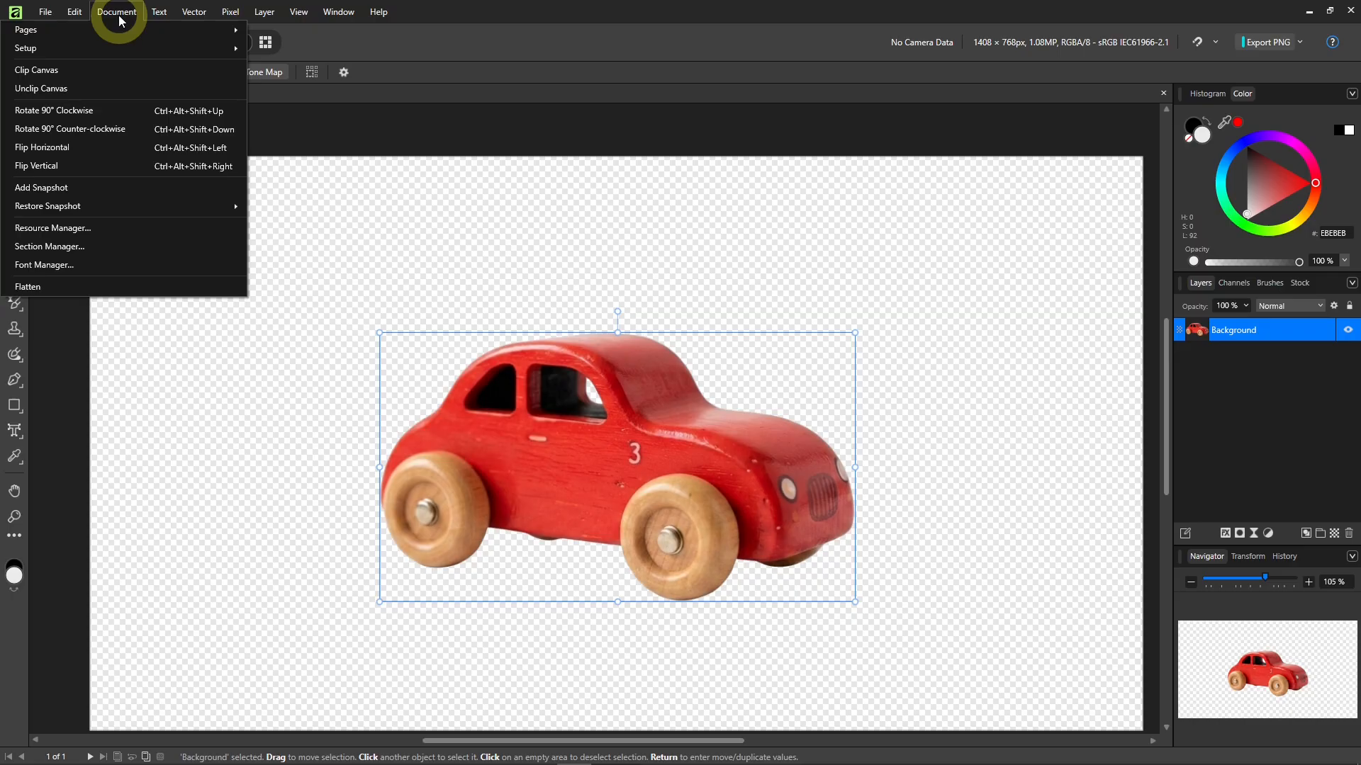
{"action": "left_click", "coordinate": [82, 71]}
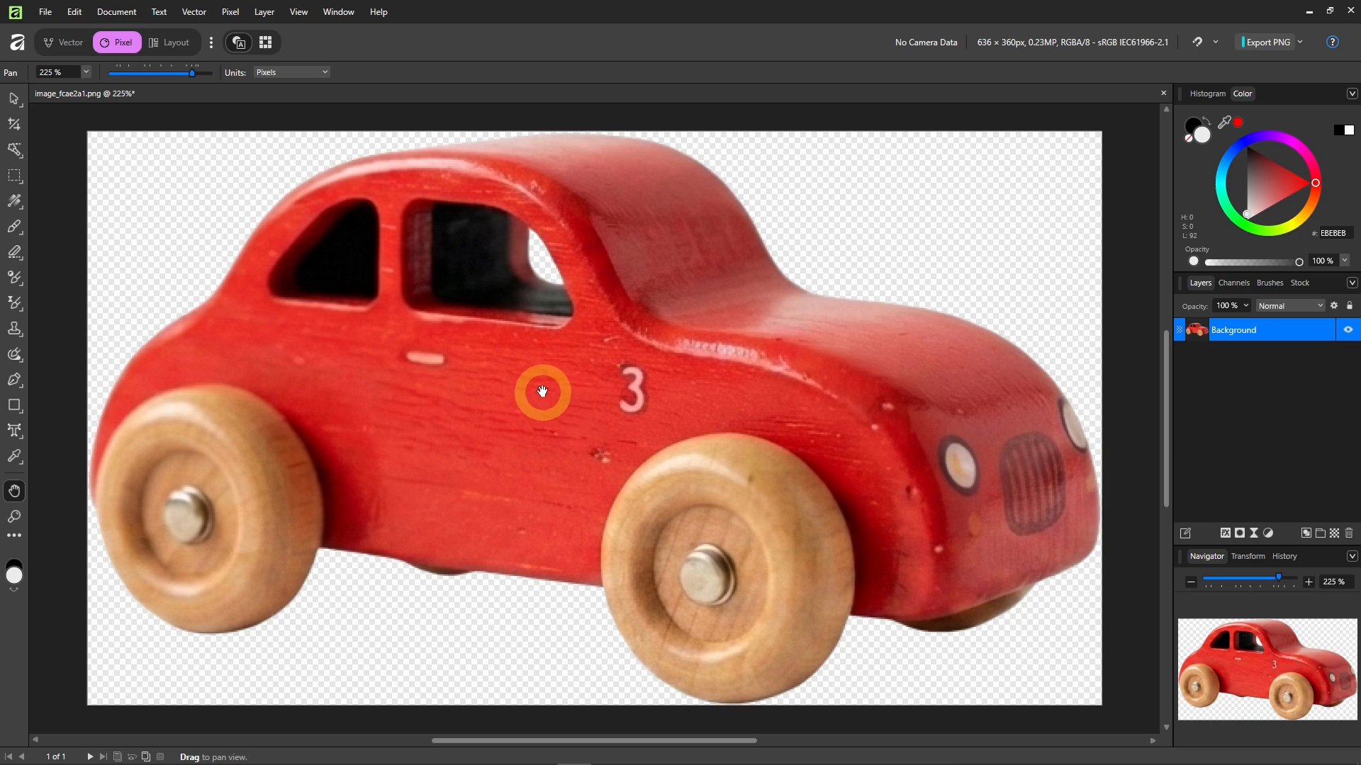
{"action": "scroll", "coordinate": [543, 392], "scroll_direction": "down", "scroll_amount": 2}
{"action": "scroll", "coordinate": [542, 392], "scroll_direction": "up", "scroll_amount": 1}
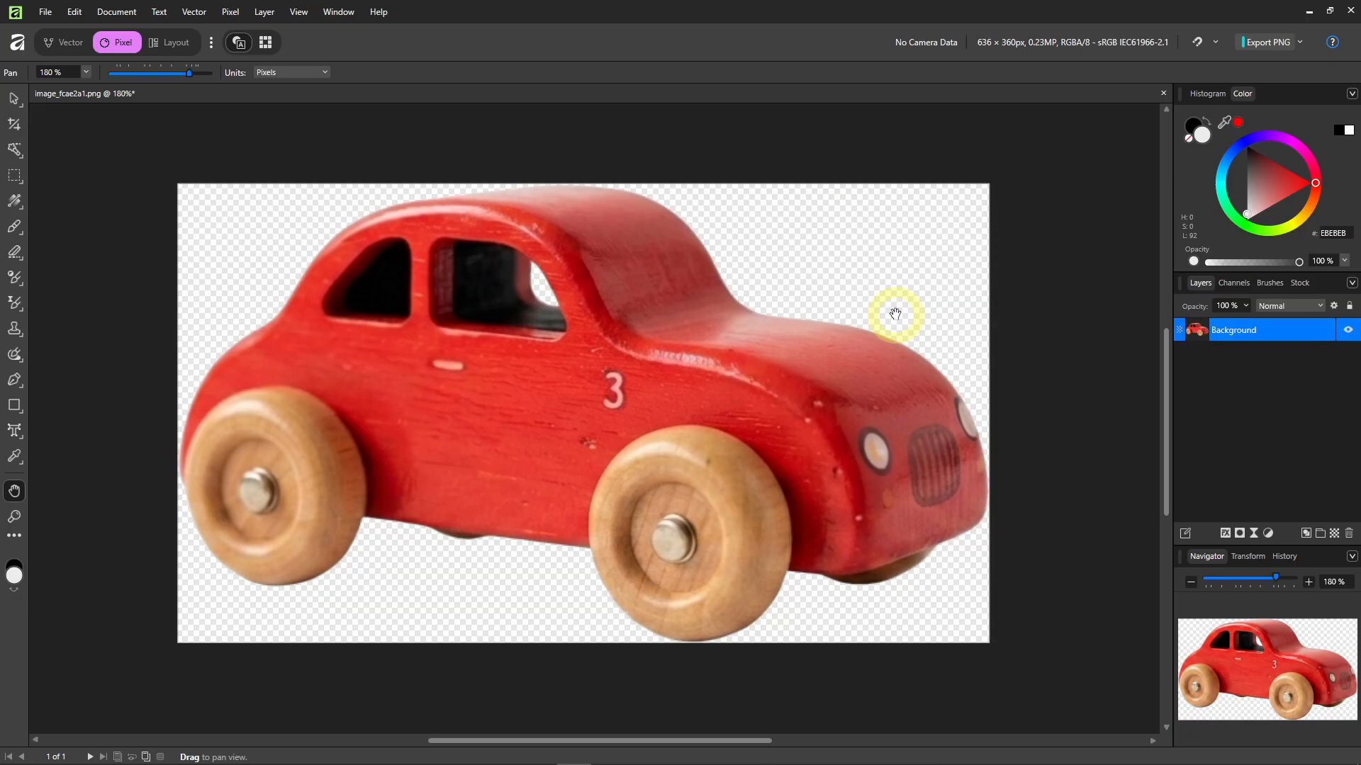
- Compare the JPEG, PNG and WebP export formats, and start exporting the car as PNG
{"action": "left_click", "coordinate": [1301, 41]}
{"action": "left_click", "coordinate": [1141, 68]}
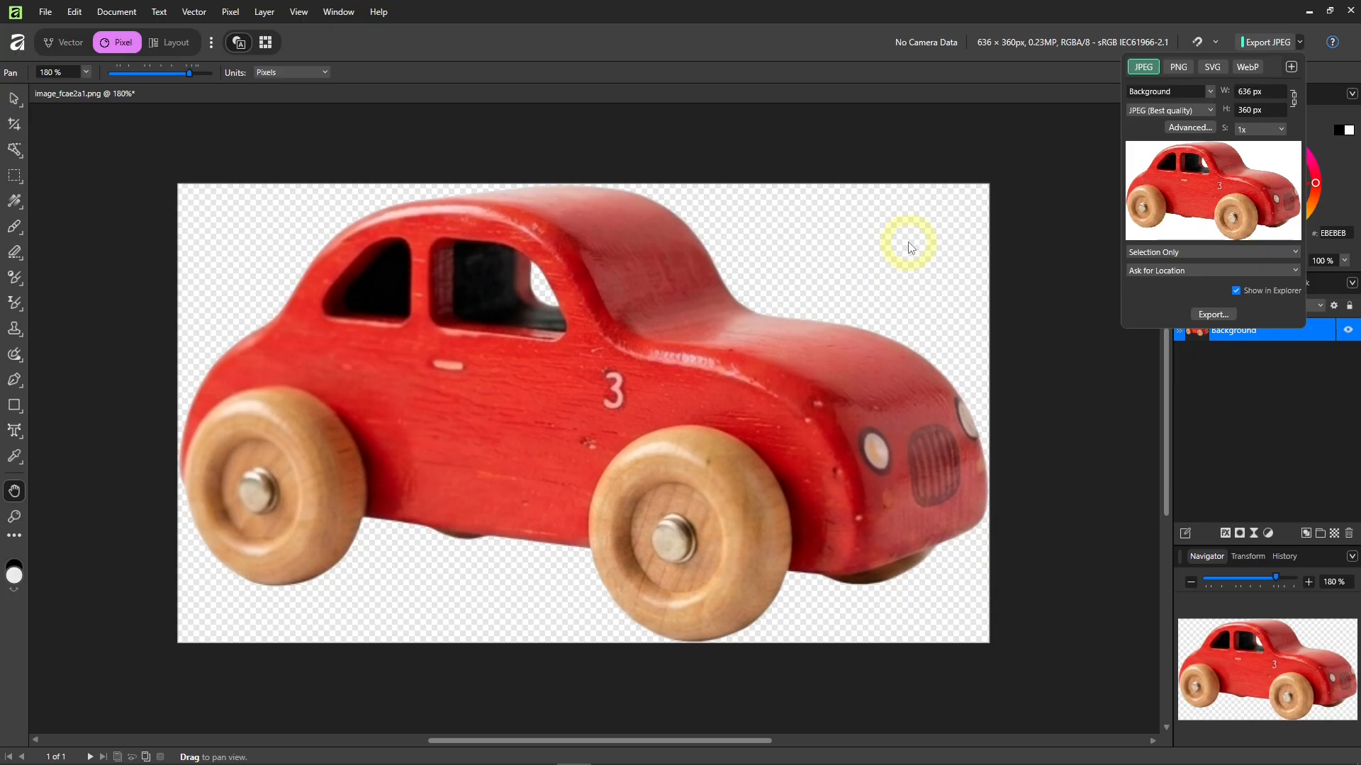
{"action": "left_click", "coordinate": [1179, 67]}
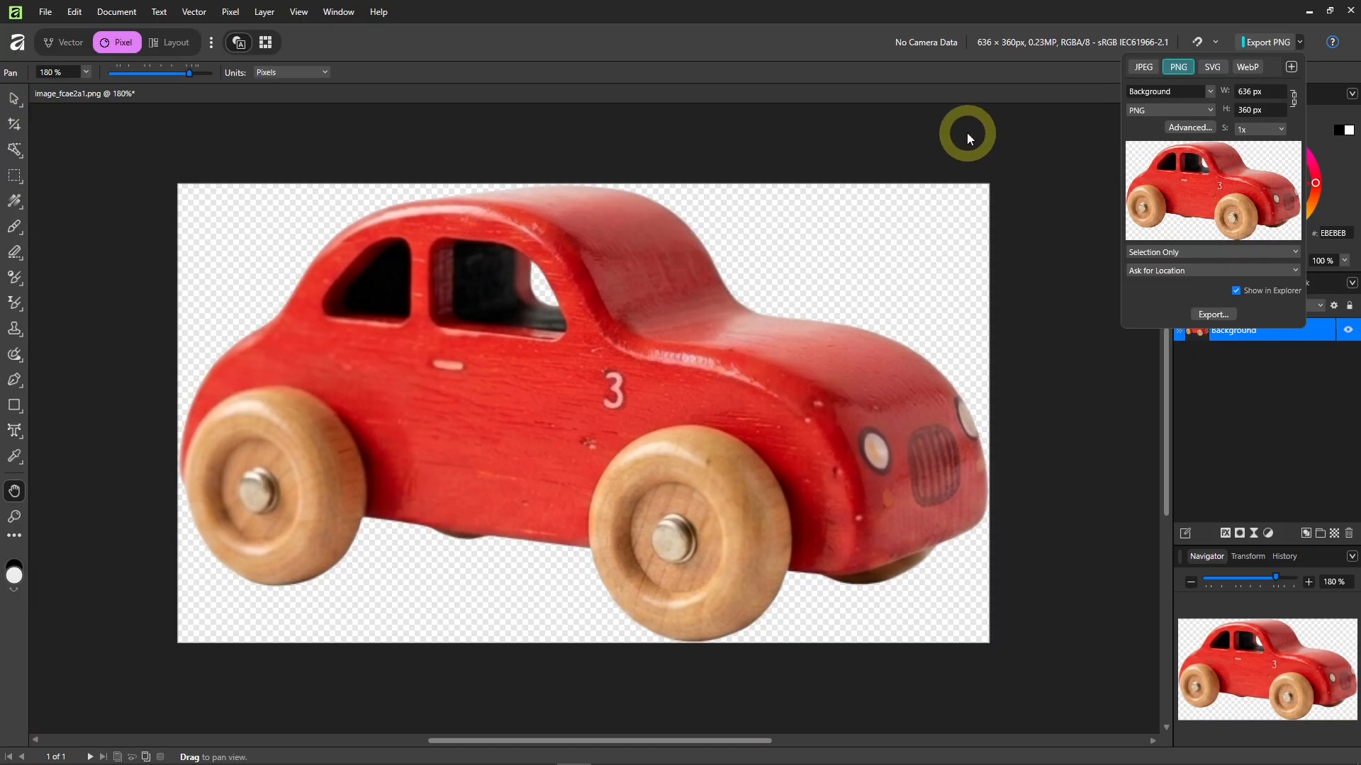
{"action": "left_click", "coordinate": [1247, 68]}
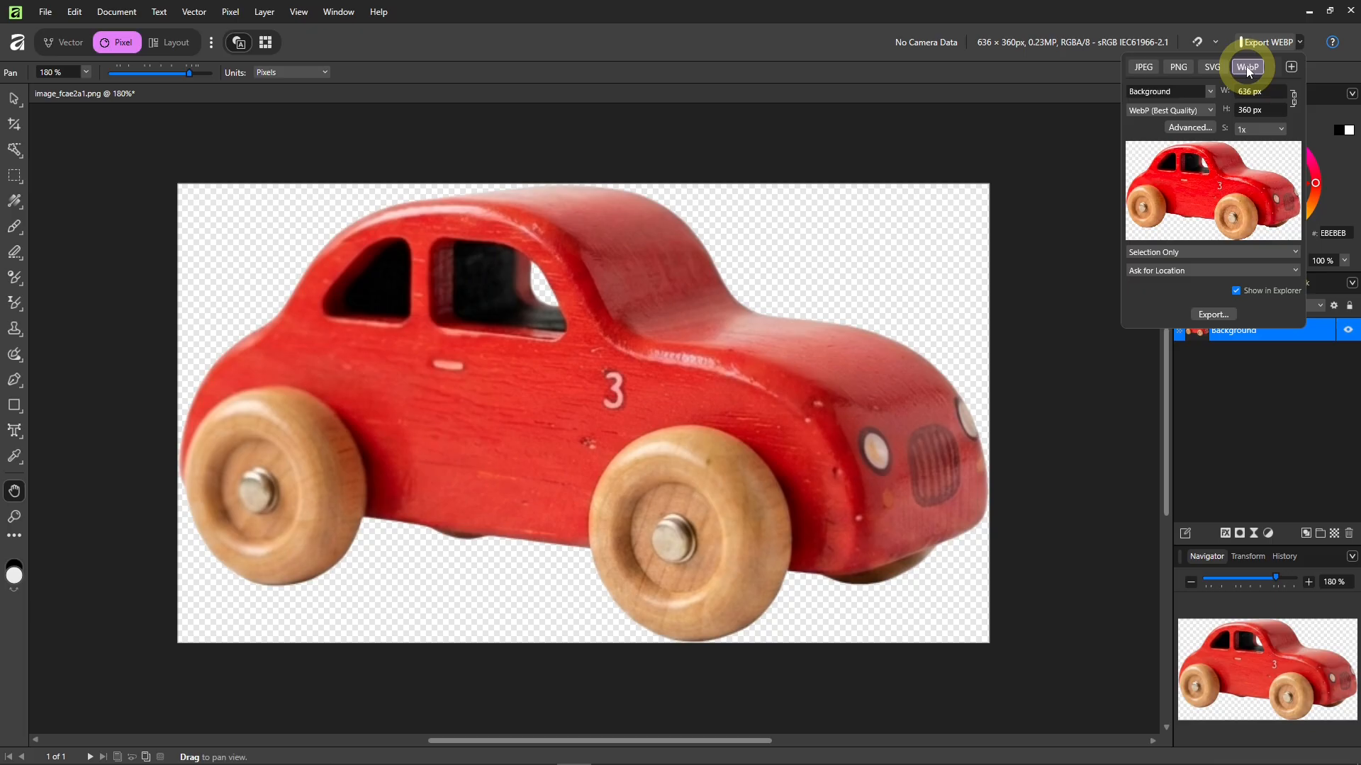
{"action": "left_click", "coordinate": [1180, 70]}
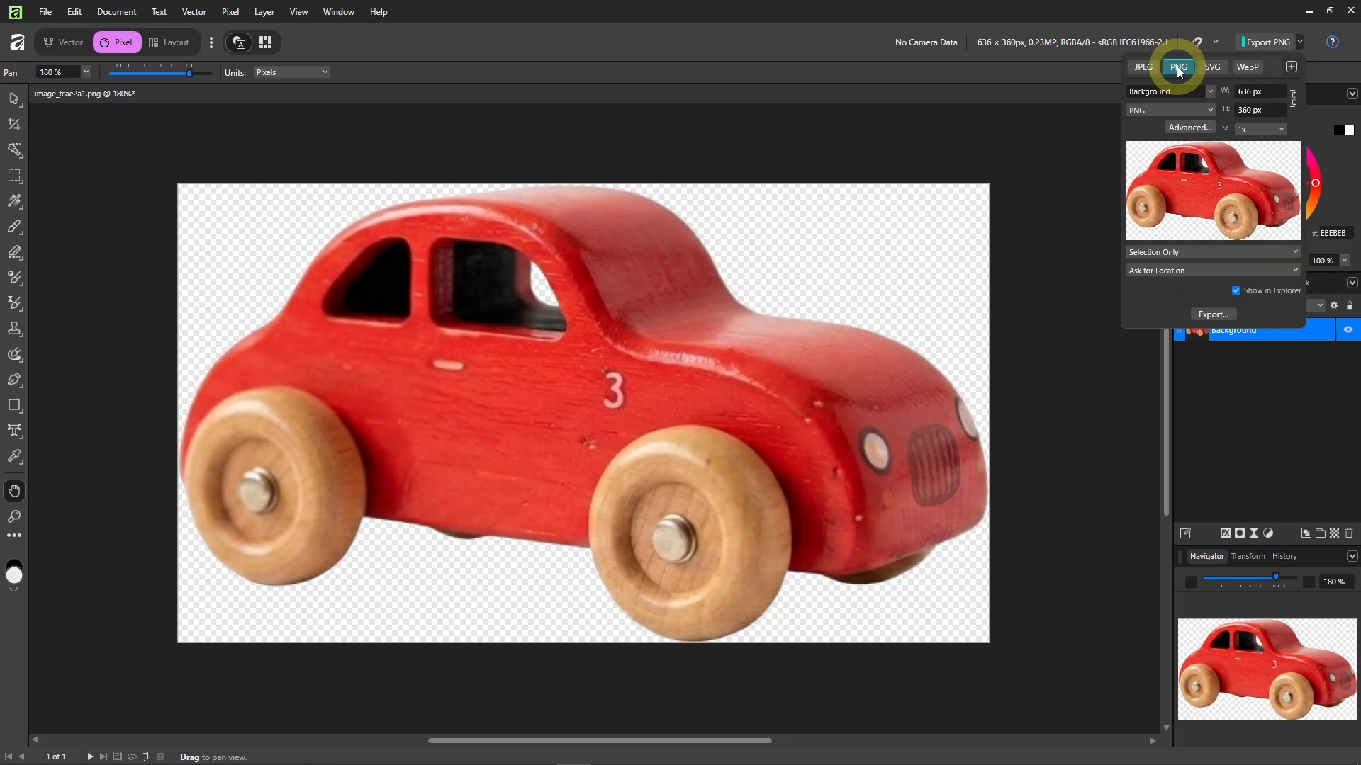
{"action": "left_click", "coordinate": [1204, 316]}
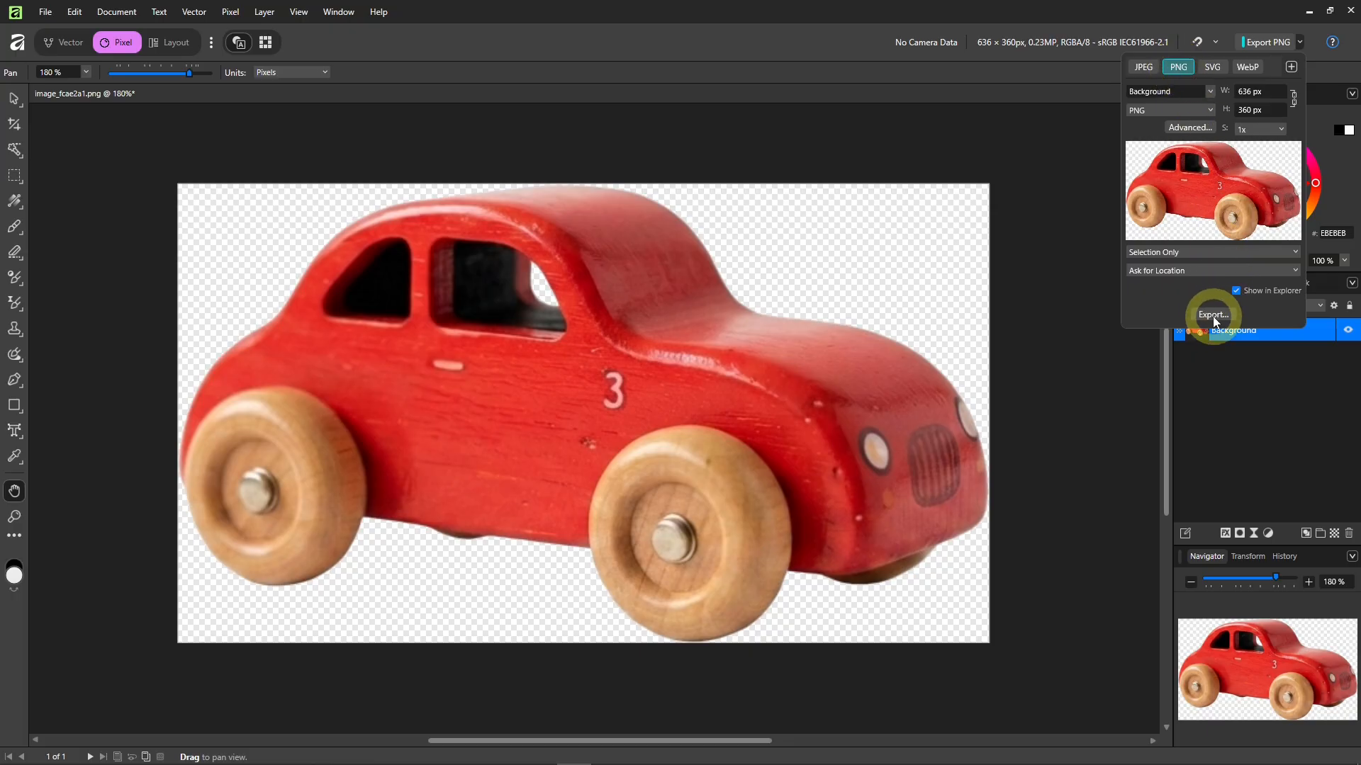